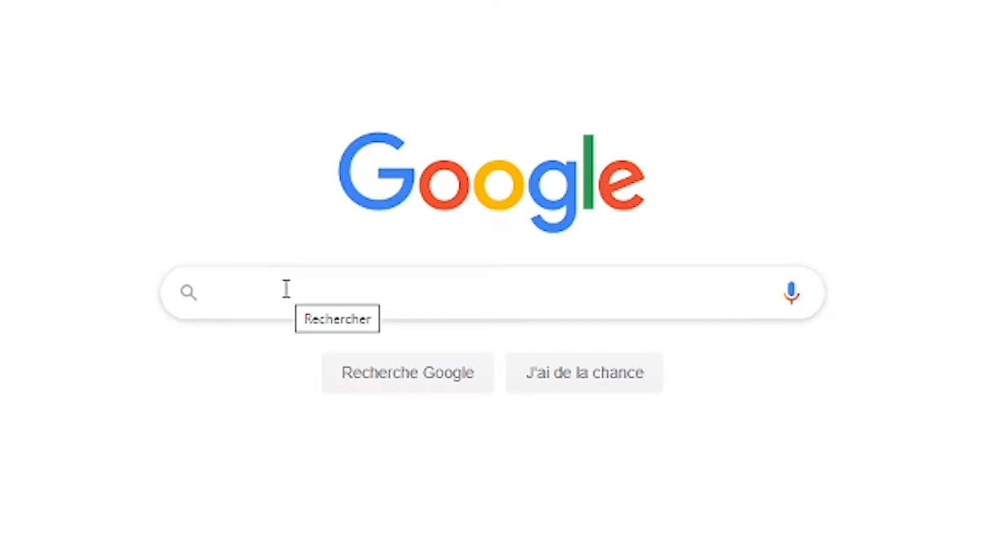
- Search Google for 'creator studio', open Facebook Creator Studio, and switch it to Instagram
type("creator")
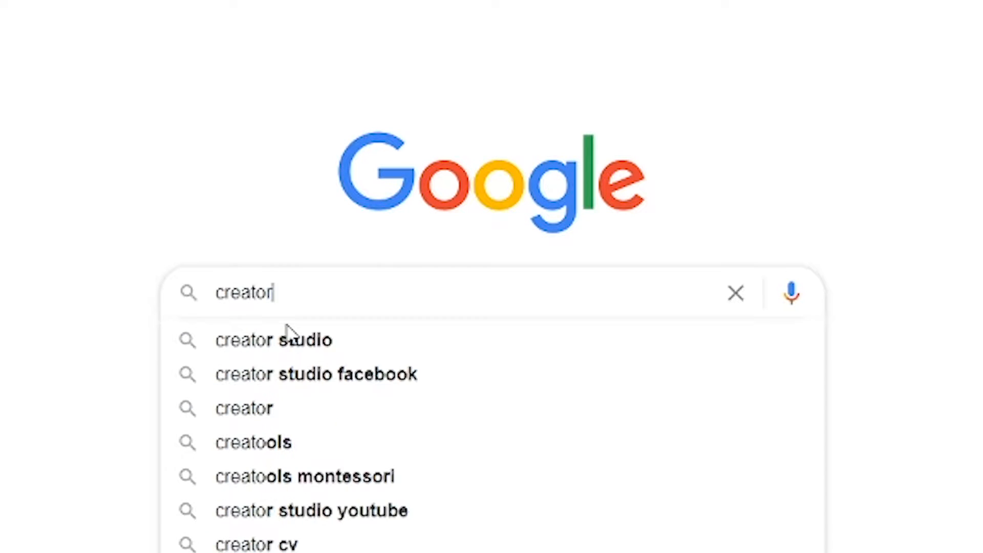
type(" studio")
key("Return")
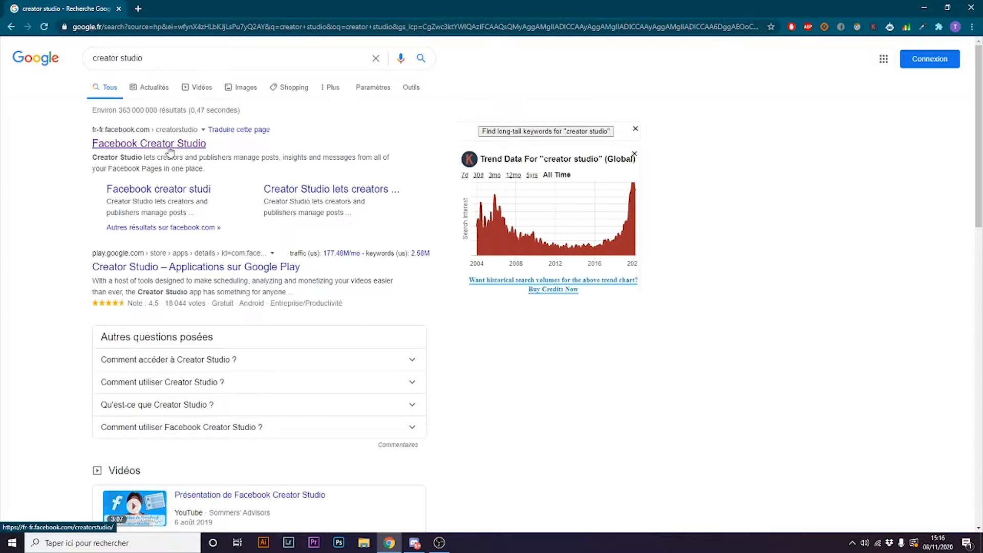
left_click(154, 145)
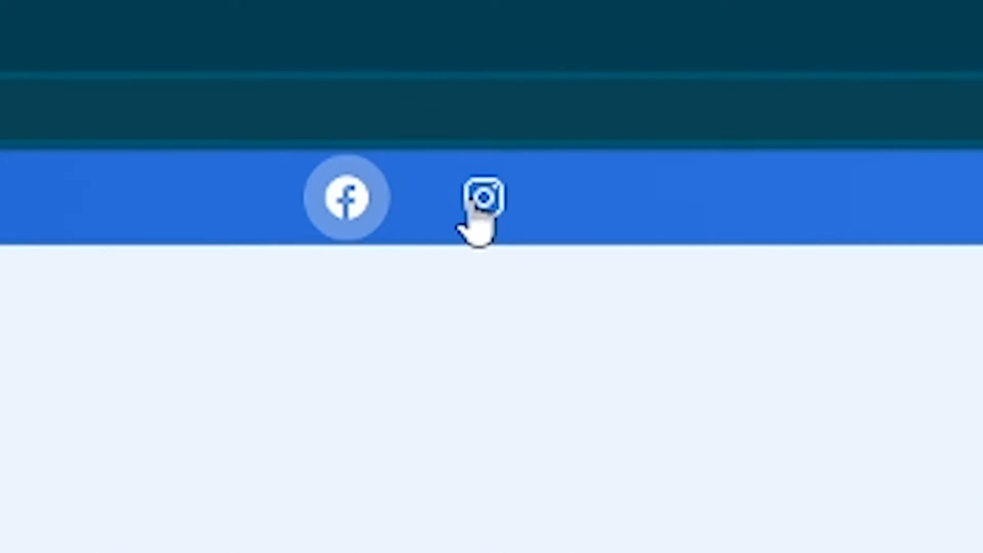
left_click(496, 101)
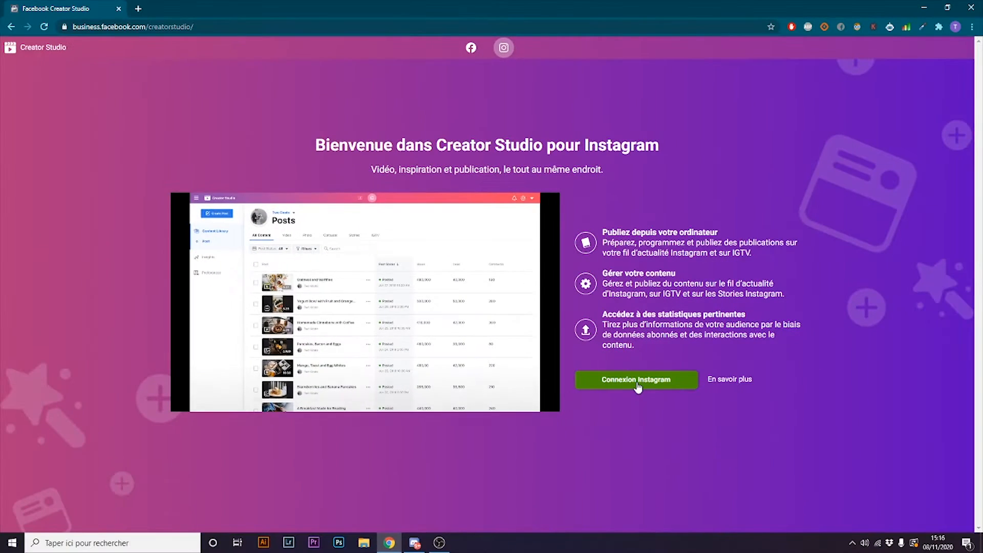
- Log into Instagram with the account's username and password, replacing the autofilled login
left_click(637, 388)
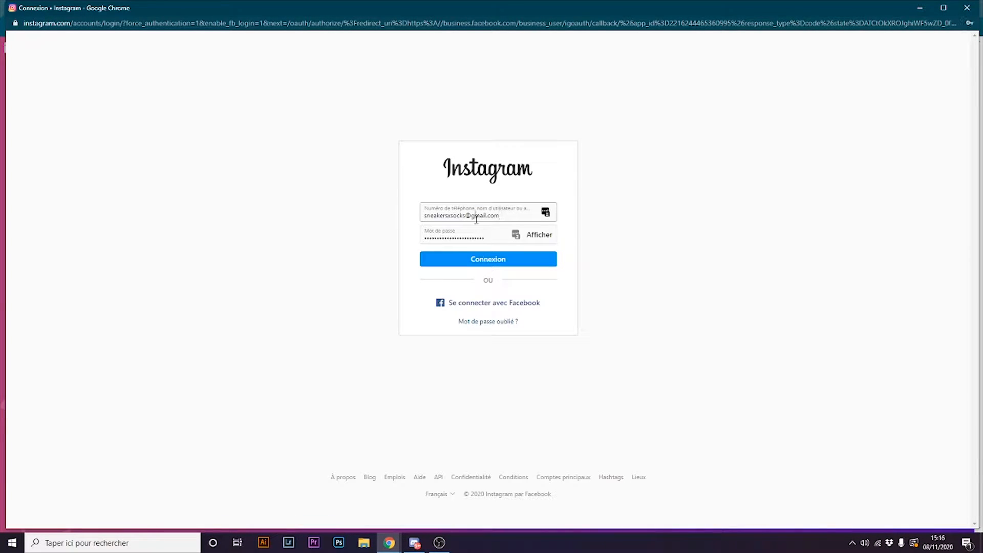
triple_click(476, 218)
key("BackSpace")
type("thibault.cpy")
double_click(458, 238)
key("ctrl+v")
key("Return")
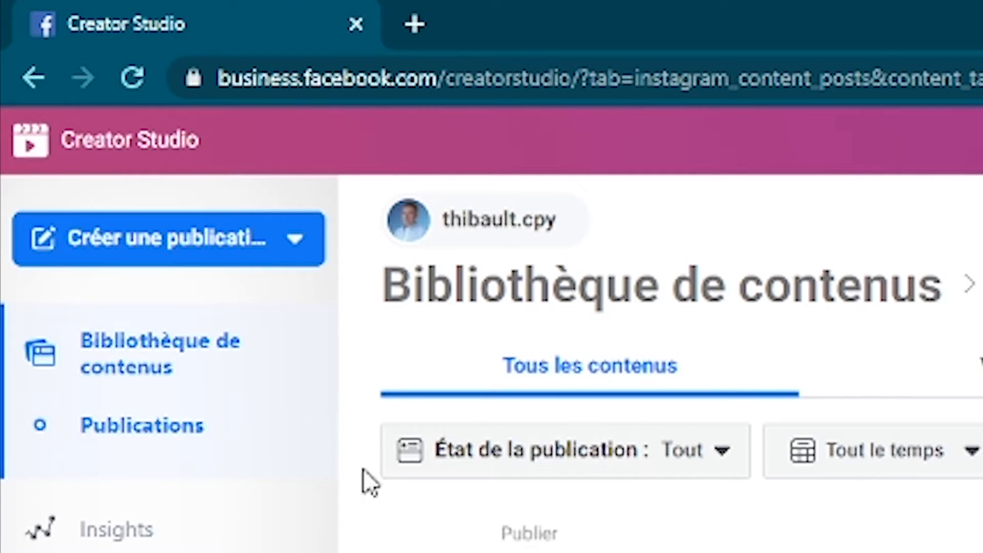
- Start an Instagram feed post draft, discard it, and reopen the post-type list
left_click(259, 255)
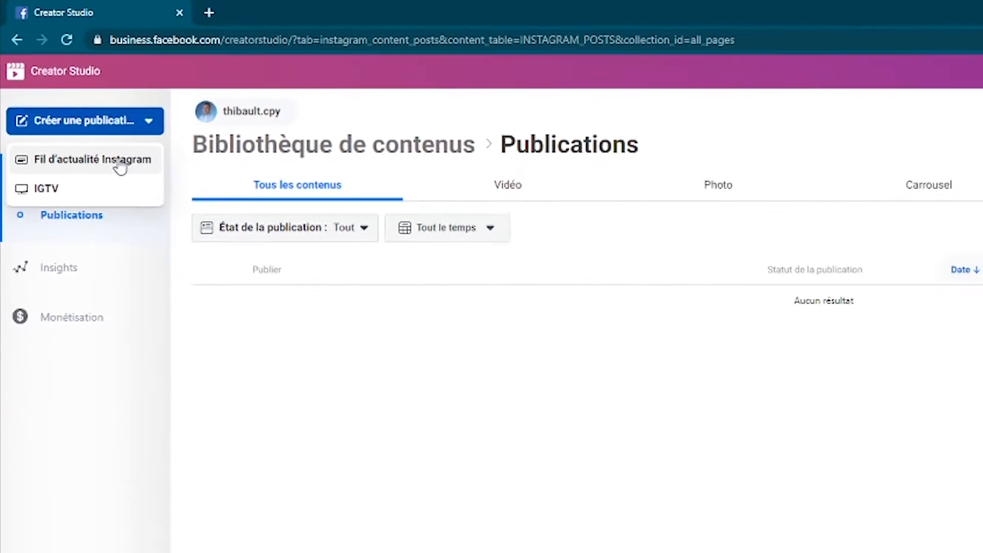
left_click(236, 317)
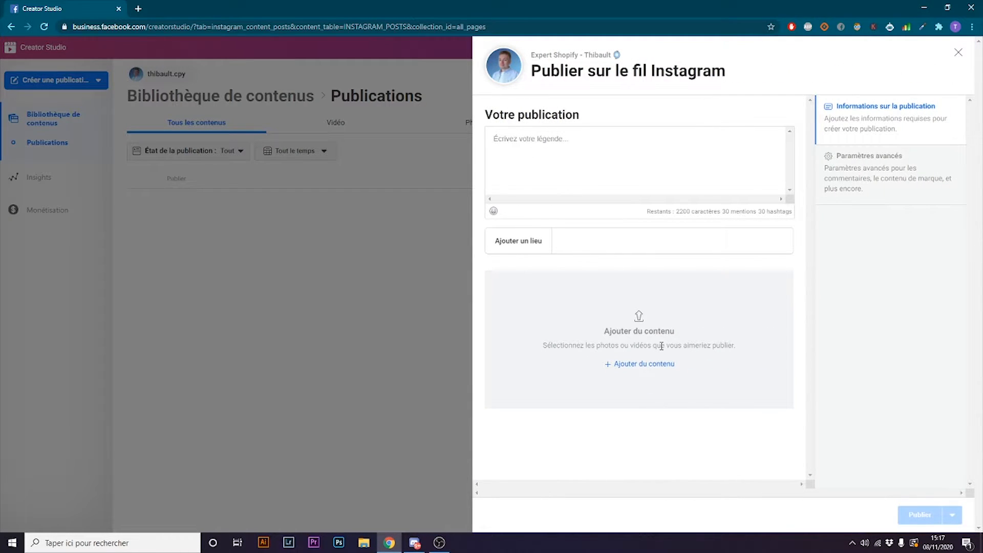
left_click(558, 159)
left_click(380, 184)
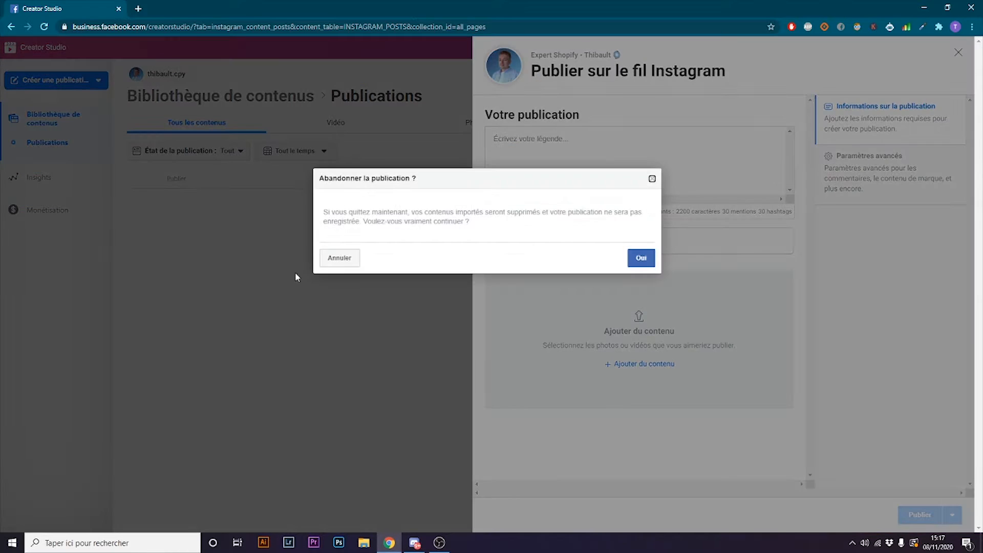
left_click(640, 258)
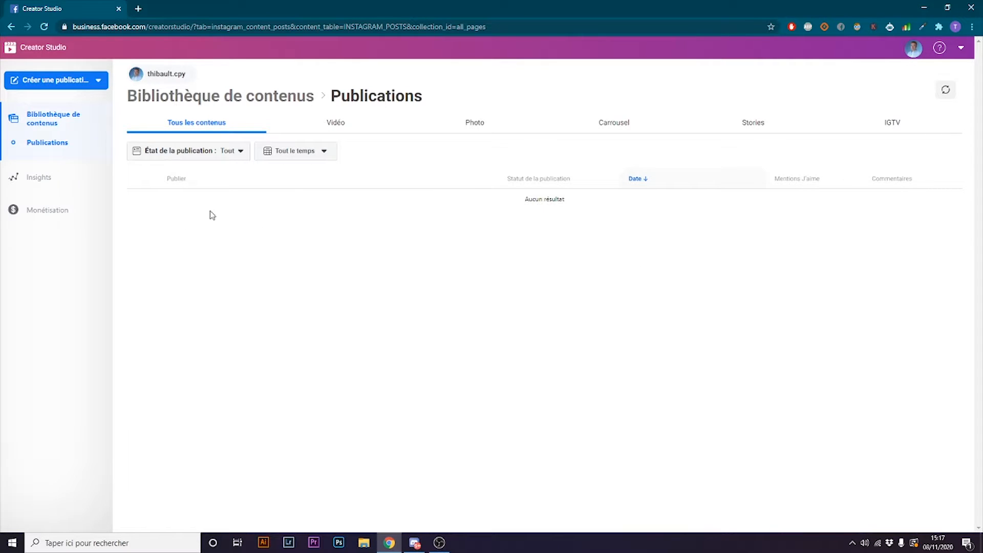
left_click(69, 80)
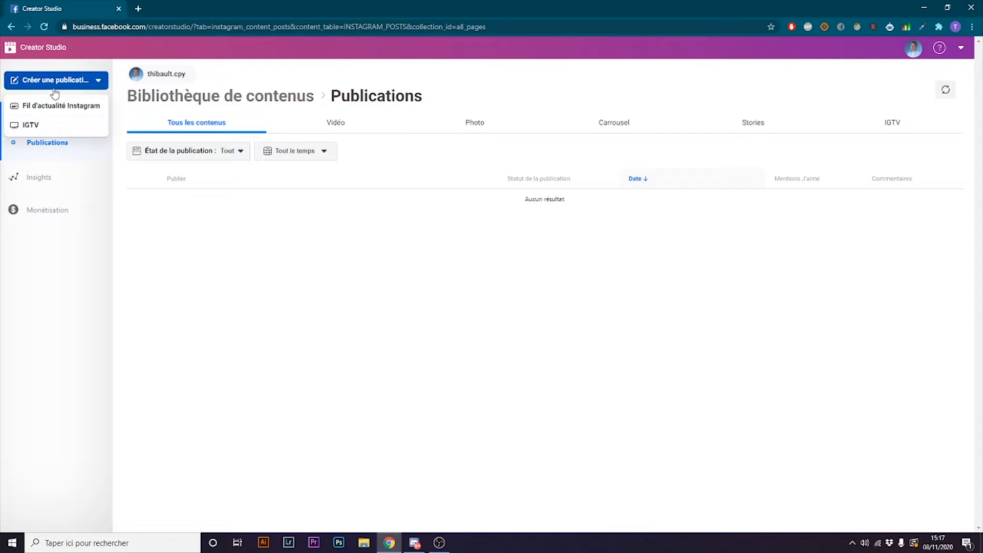
- Create an Instagram feed post captioned 'TEst' with the uploaded Instagram-video thumbnail, showing advanced settings
left_click(58, 105)
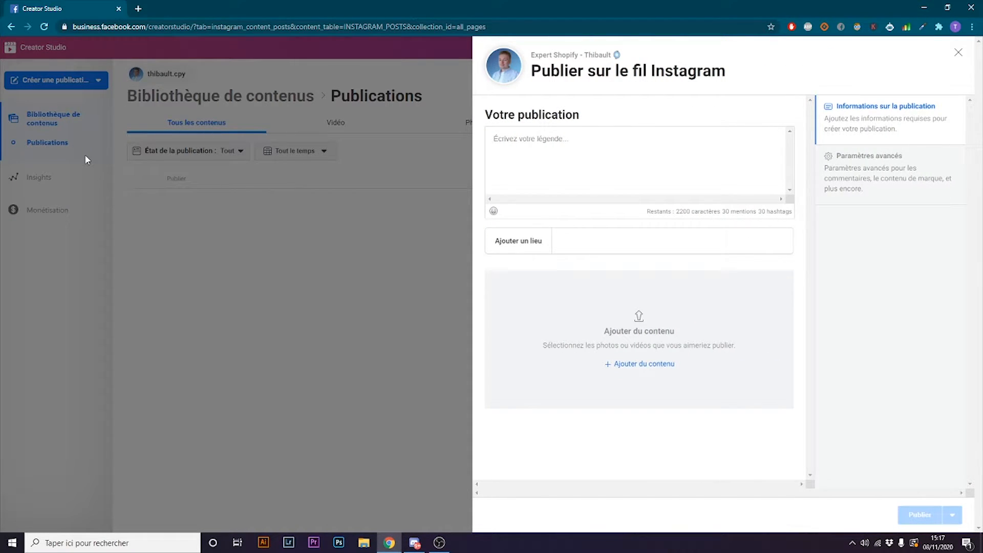
left_click(631, 158)
type("TEst")
left_click(642, 365)
left_click(646, 387)
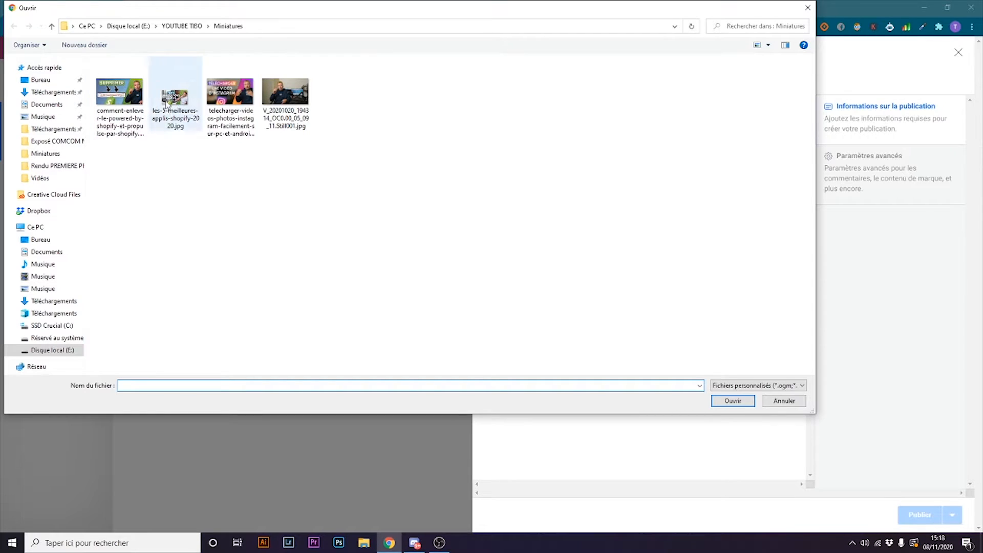
left_click(230, 92)
left_click(732, 401)
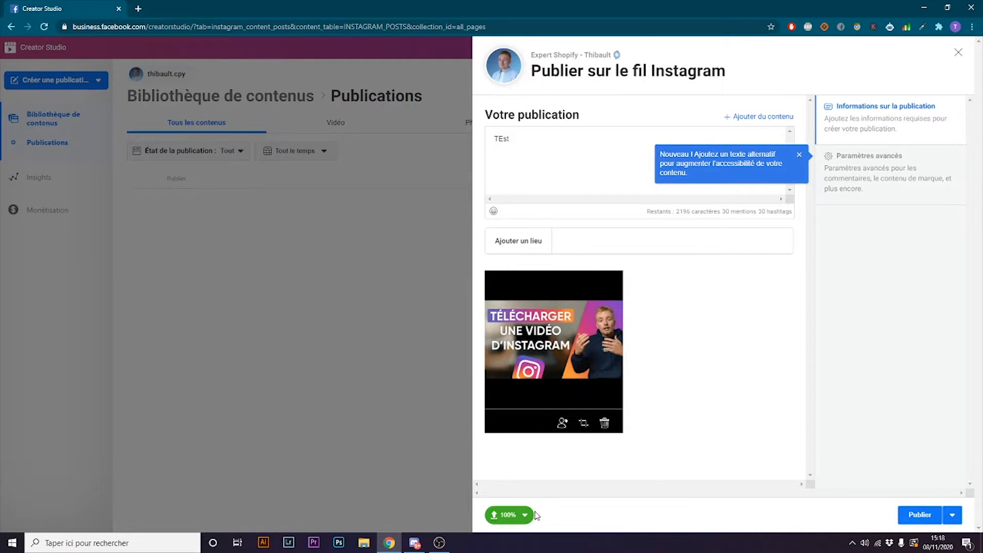
left_click(832, 194)
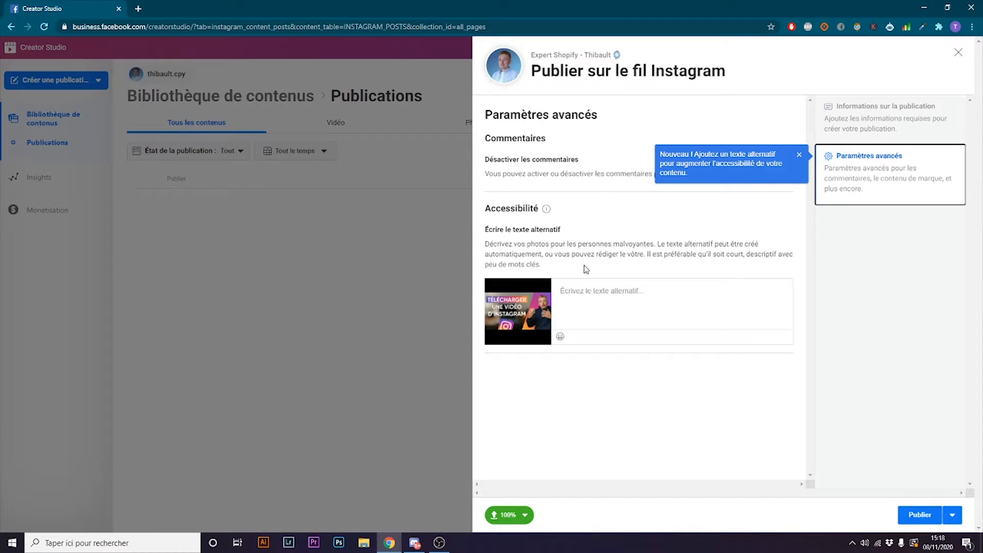
- Return to the post details, try tagging a person on the photo, then cancel it
left_click(853, 120)
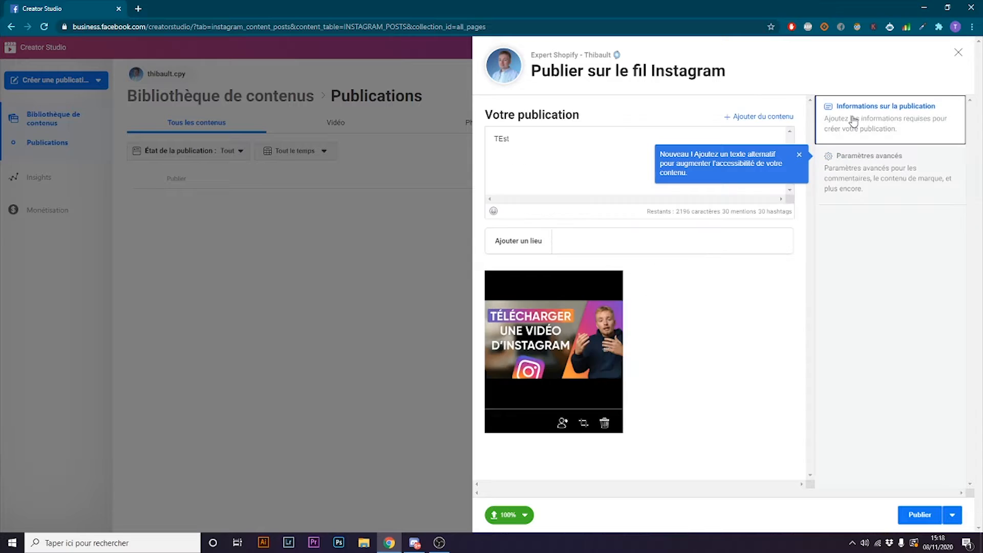
left_click(561, 423)
left_click(679, 322)
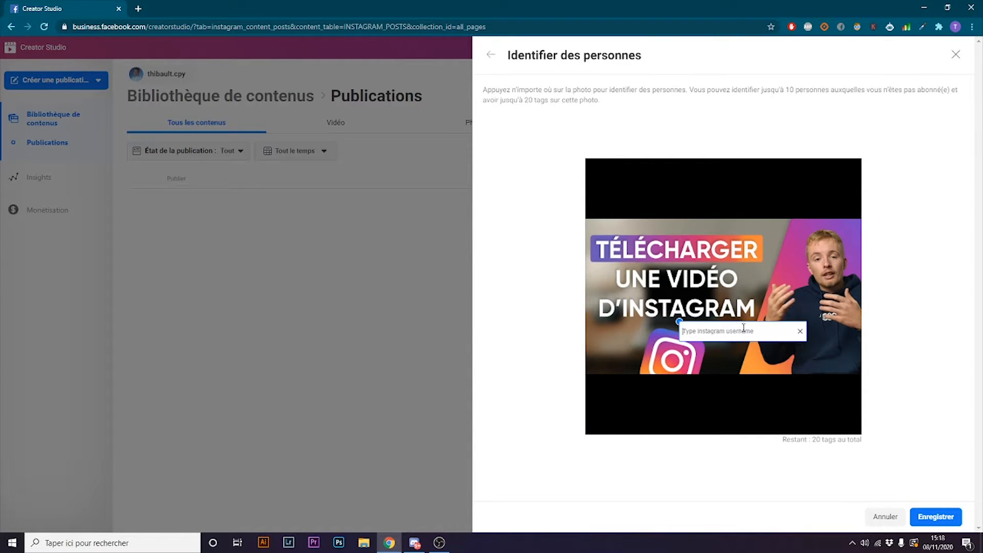
left_click(800, 331)
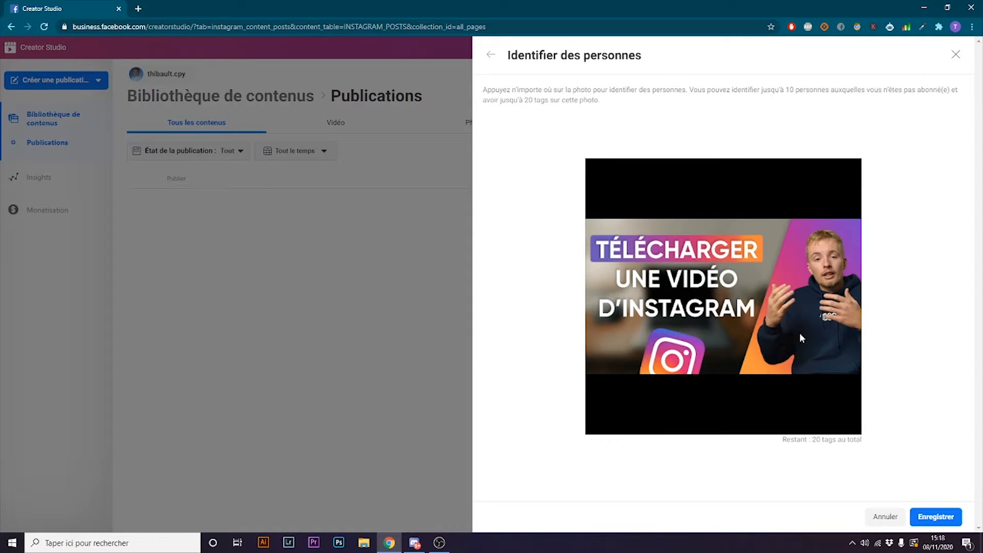
left_click(877, 516)
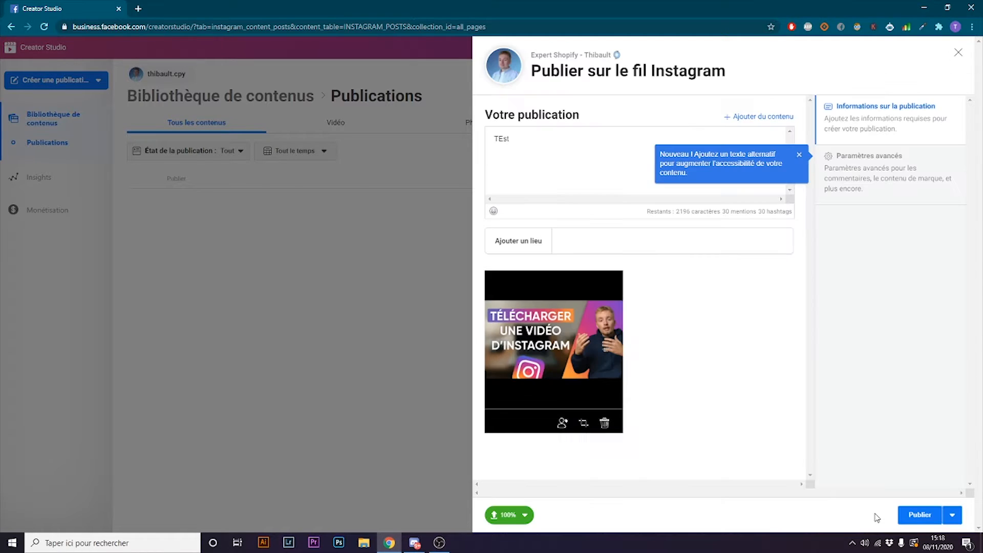
- Try shifting the square crop of the photo, then discard the crop changes
left_click(583, 423)
left_click_drag(567, 333, 616, 251)
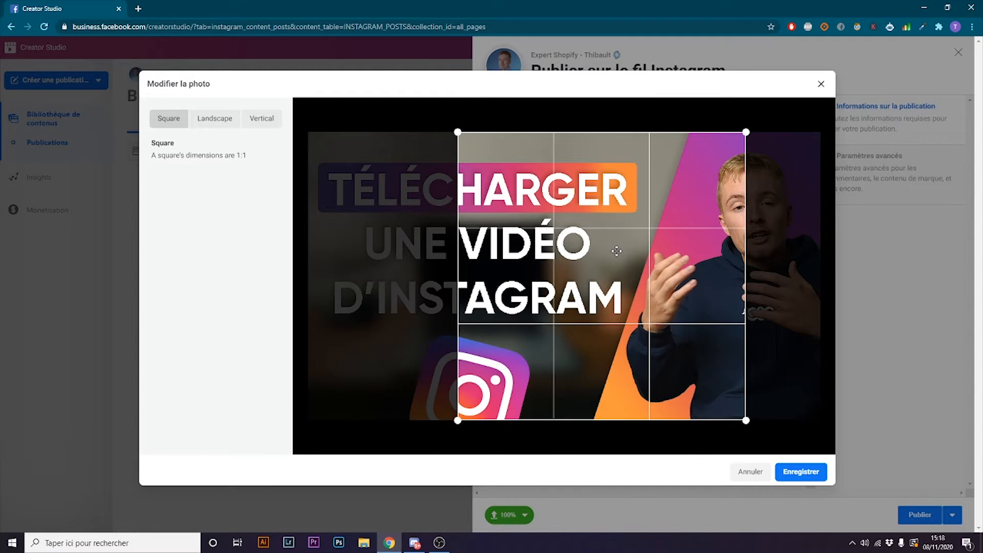
left_click(751, 472)
- Leave the location empty, return to the caption, and dismiss the alternative-text tip
left_click(606, 243)
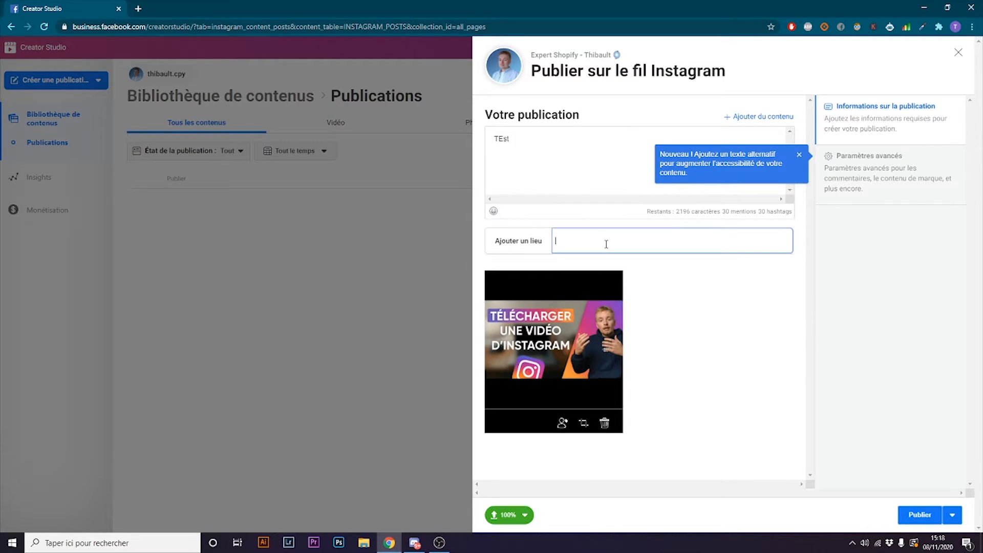
left_click(560, 151)
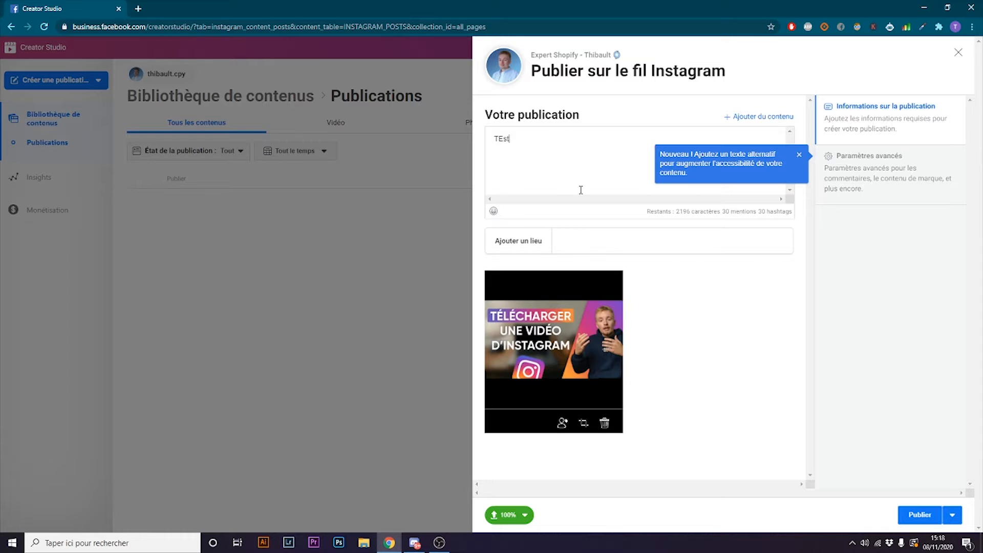
left_click(799, 155)
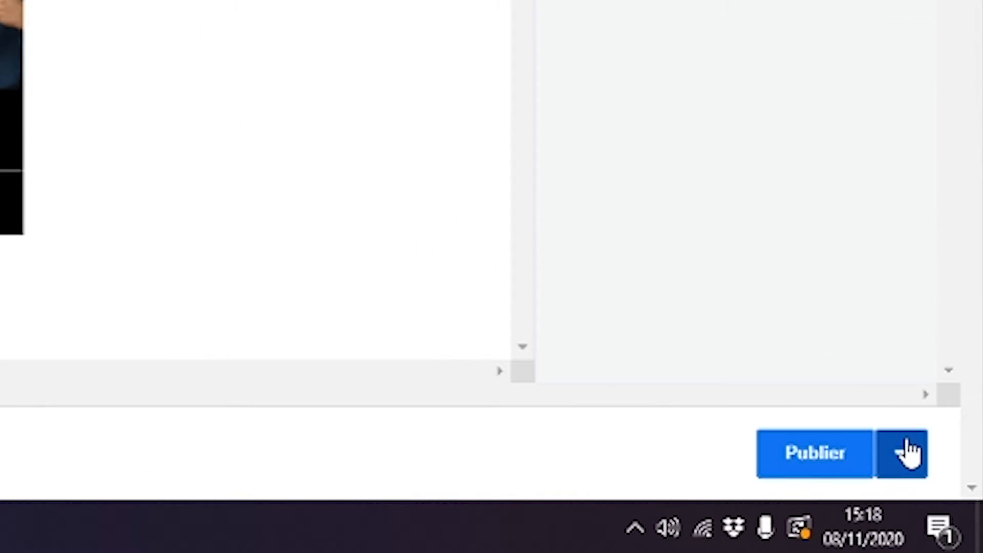
- Schedule the post to publish on 10 November 2020 at 19:45 Europe/Vienna time
left_click(952, 515)
left_click(588, 389)
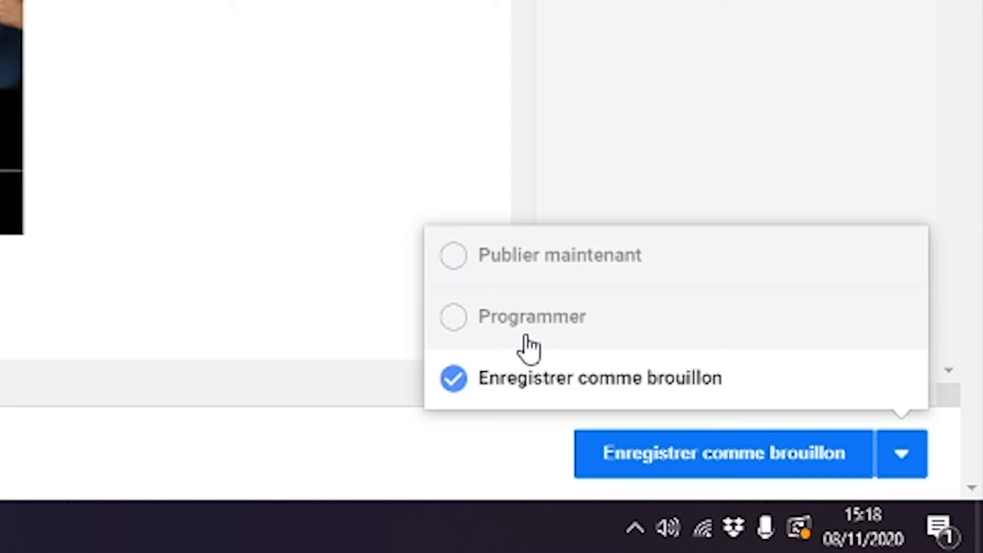
left_click(487, 333)
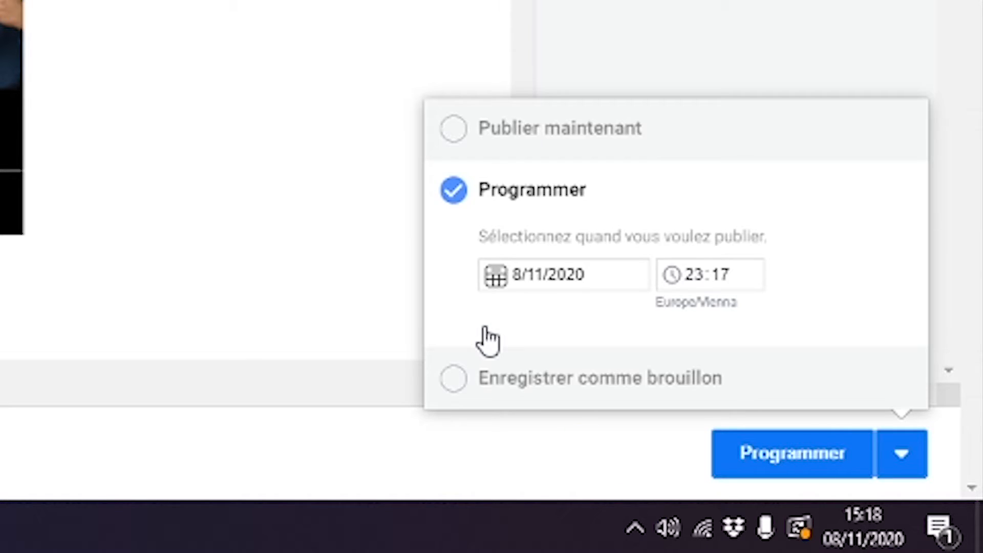
left_click(537, 279)
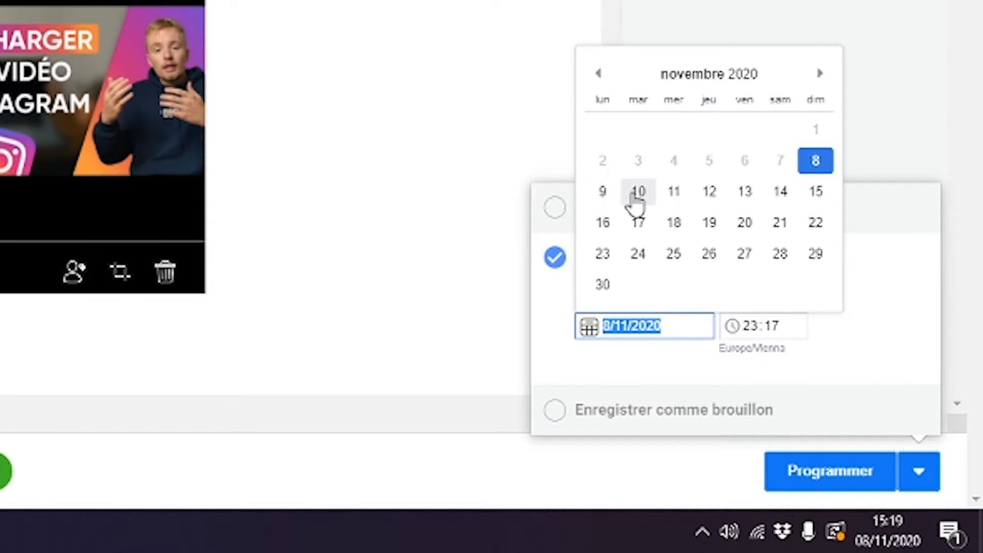
left_click(637, 197)
left_click(766, 330)
type("19:45")
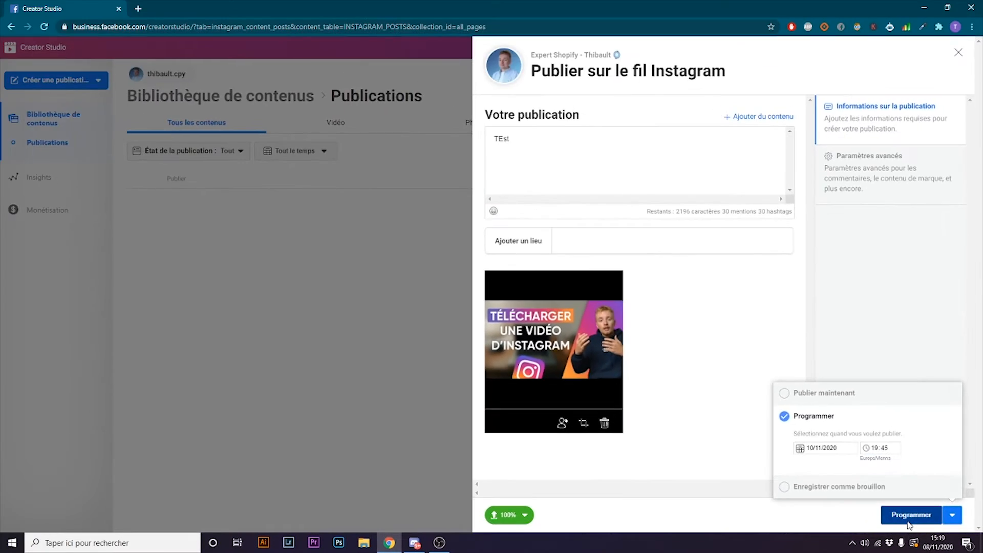
left_click(908, 521)
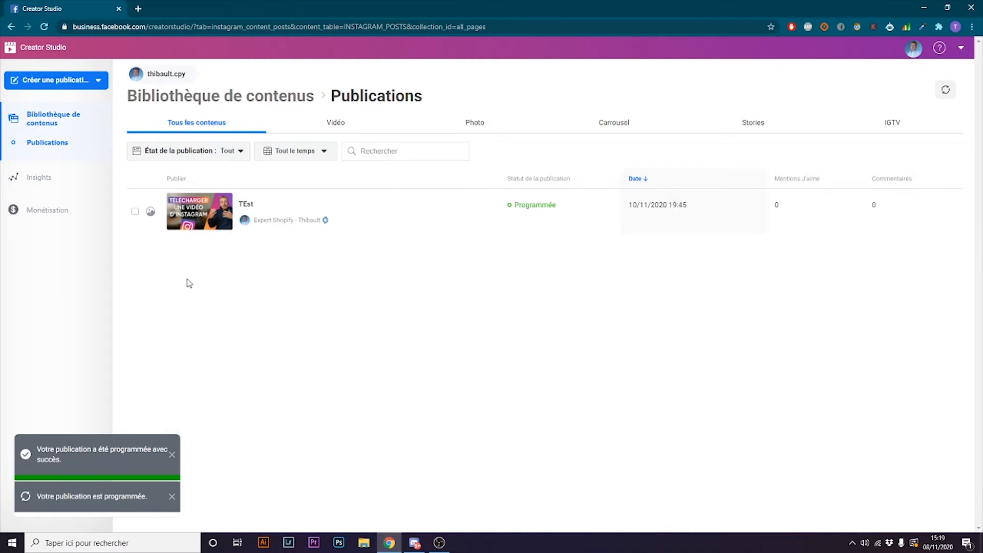
- Check the scheduled TEst post in the library, then open the Insights Activity page
mouse_move(635, 207)
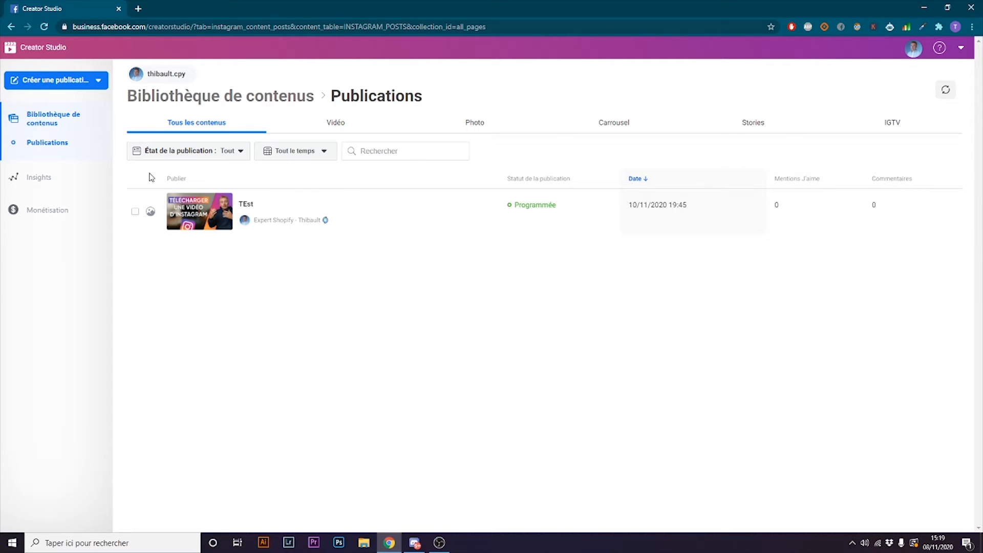
left_click(37, 182)
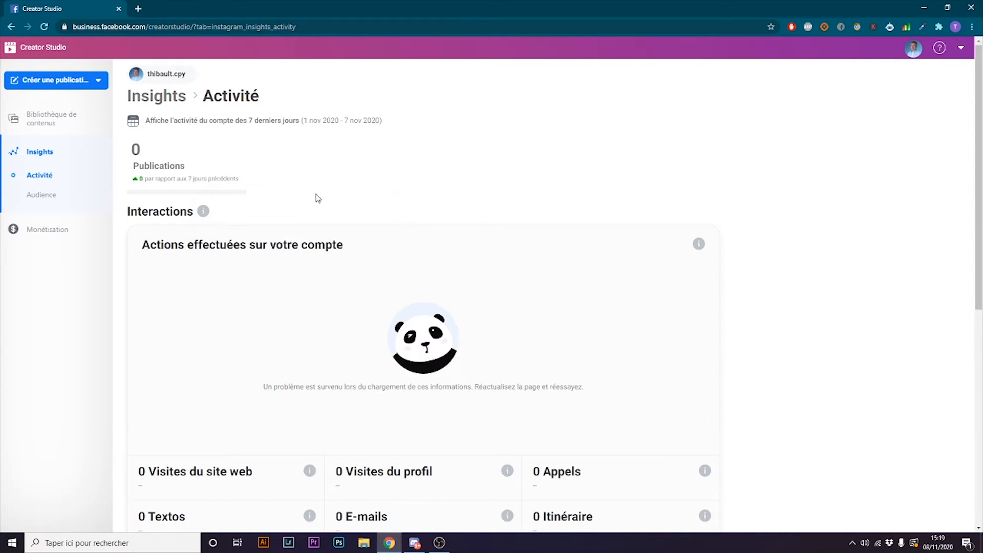
- Scroll through the Insights Activity statistics
scroll(307, 194, "down", 8)
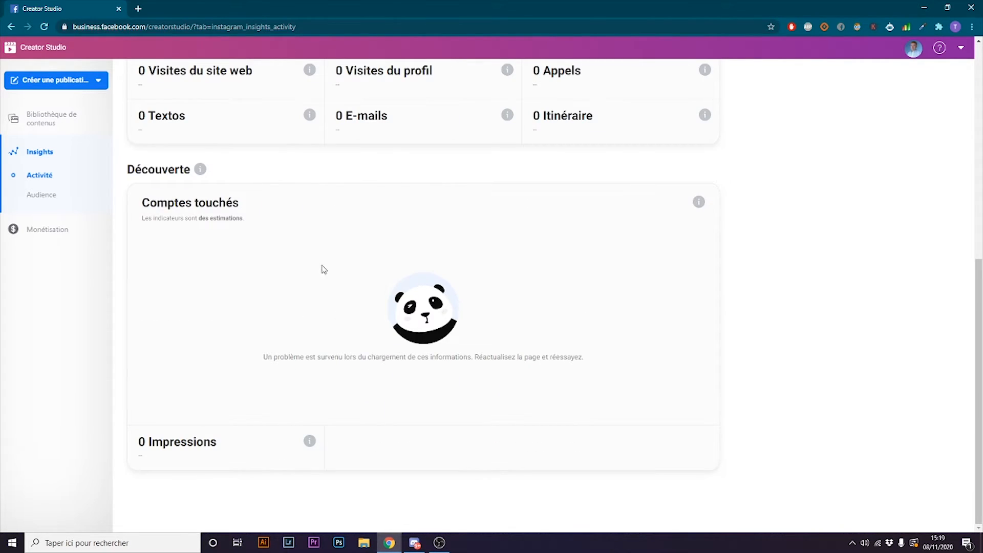
scroll(324, 268, "up", 7)
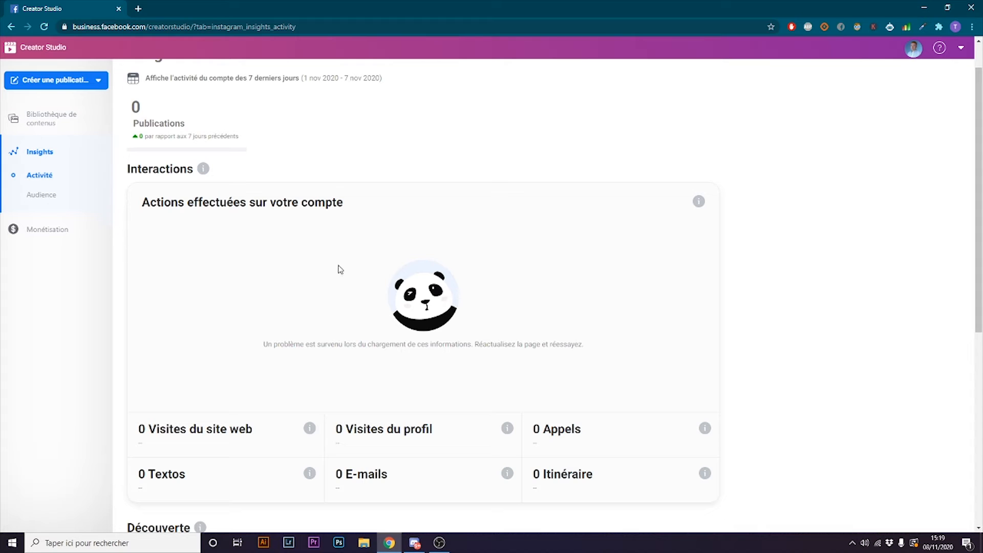
scroll(768, 315, "down", 4)
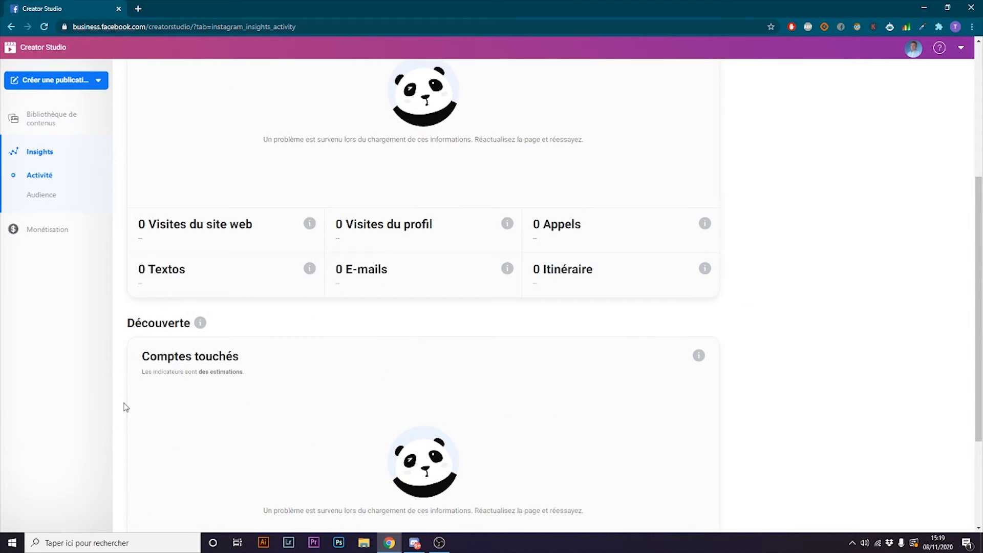
scroll(126, 407, "down", 3)
scroll(771, 458, "up", 5)
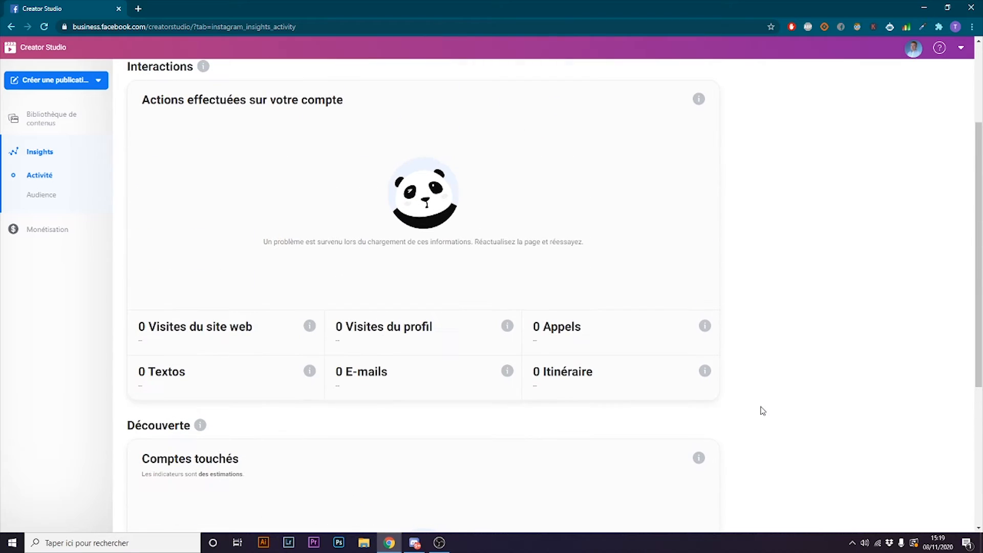
scroll(138, 361, "up", 3)
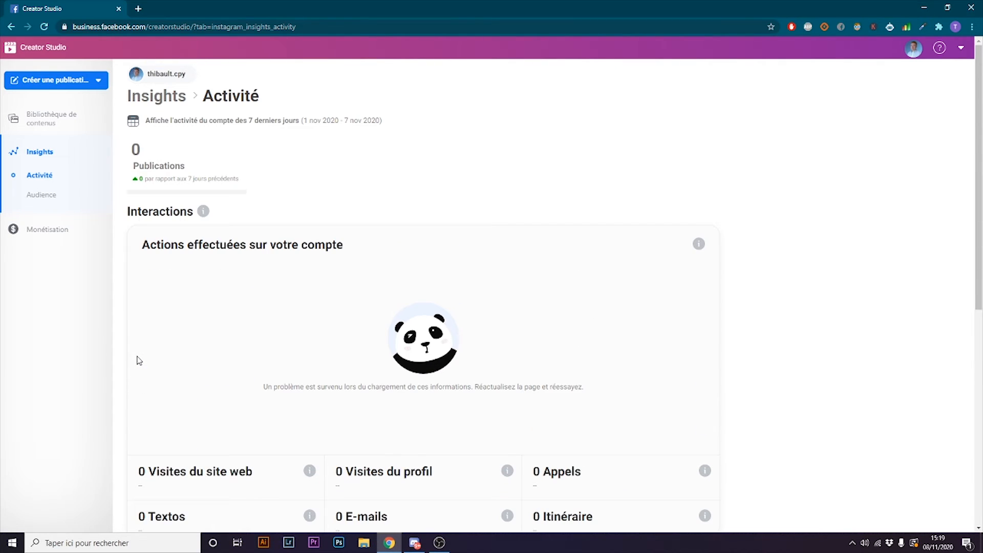
- Review the Audience statistics showing 43 total followers, then return to the content library
left_click(61, 201)
scroll(681, 307, "down", 10)
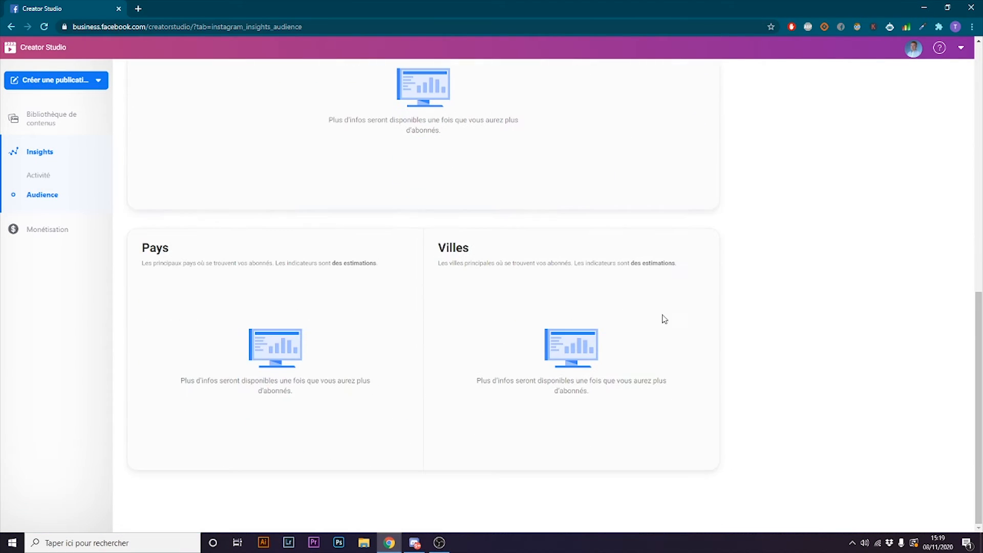
scroll(693, 359, "up", 10)
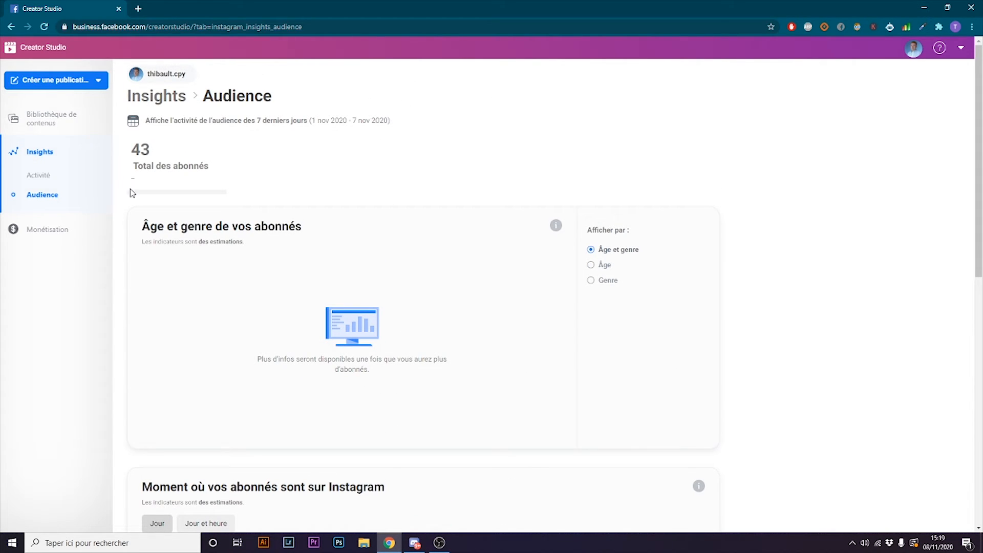
scroll(760, 238, "down", 10)
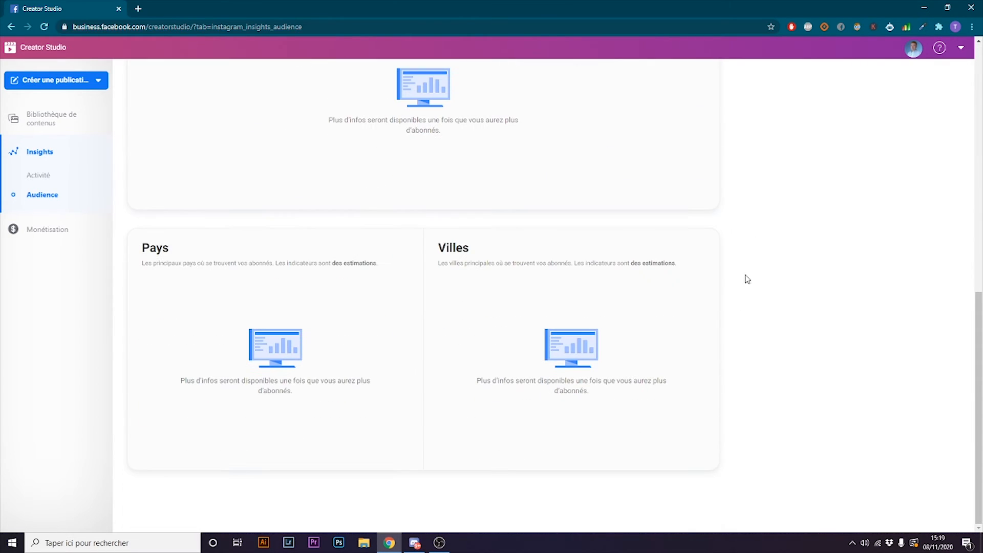
scroll(326, 357, "up", 10)
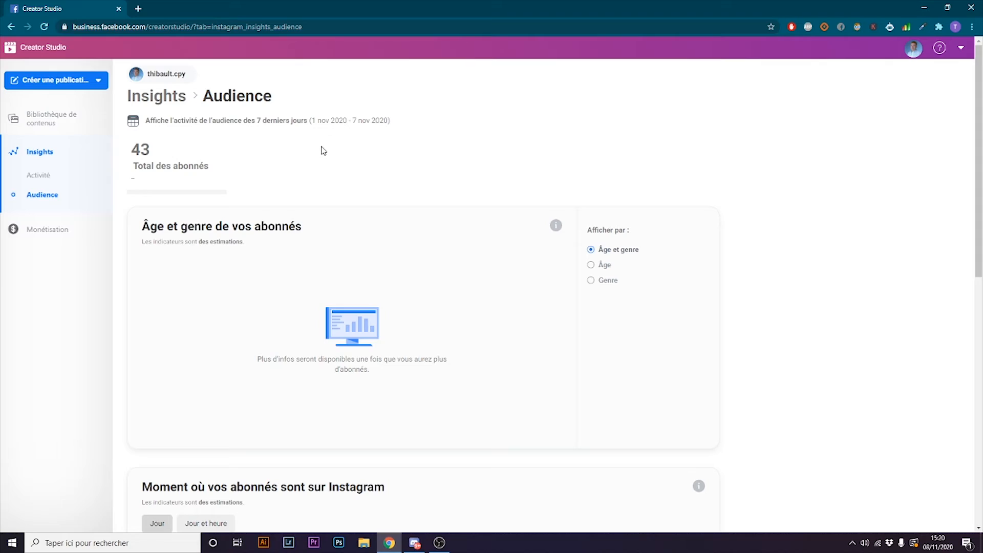
left_click(52, 119)
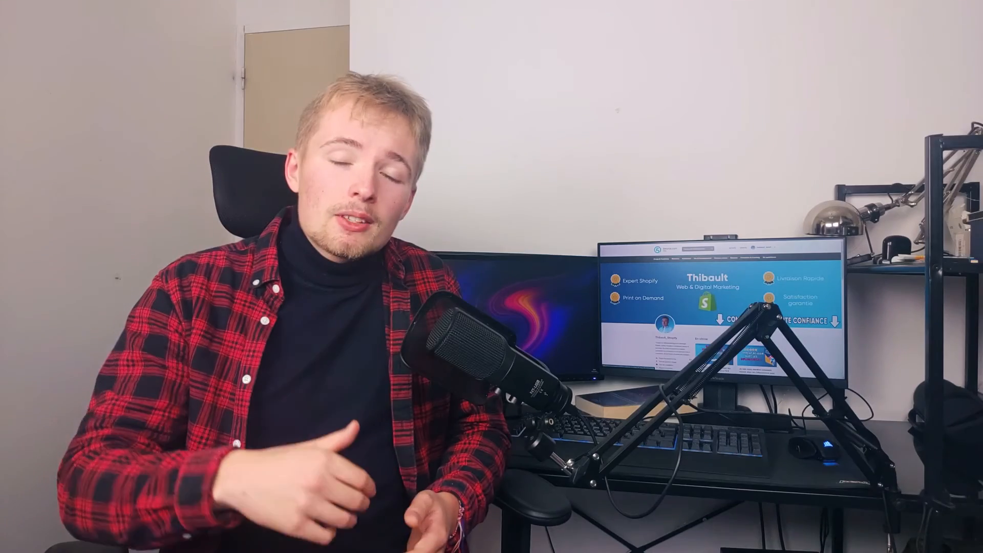